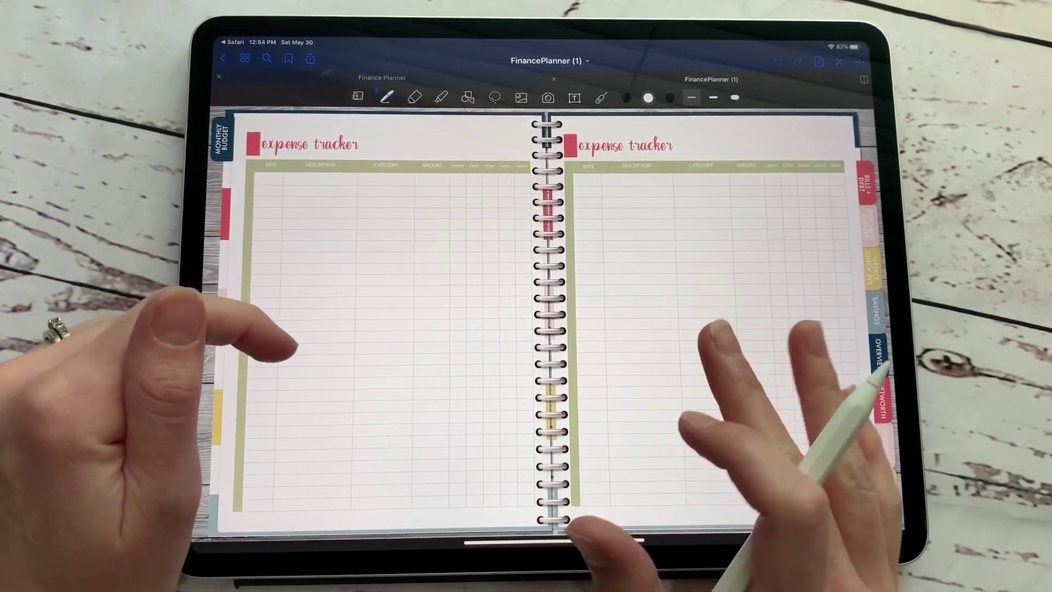
# - Page back from the expense tracker spread, past monthly budget, to the Finance Planner cover
pyautogui.moveTo(511, 386); pyautogui.dragTo(699, 363)
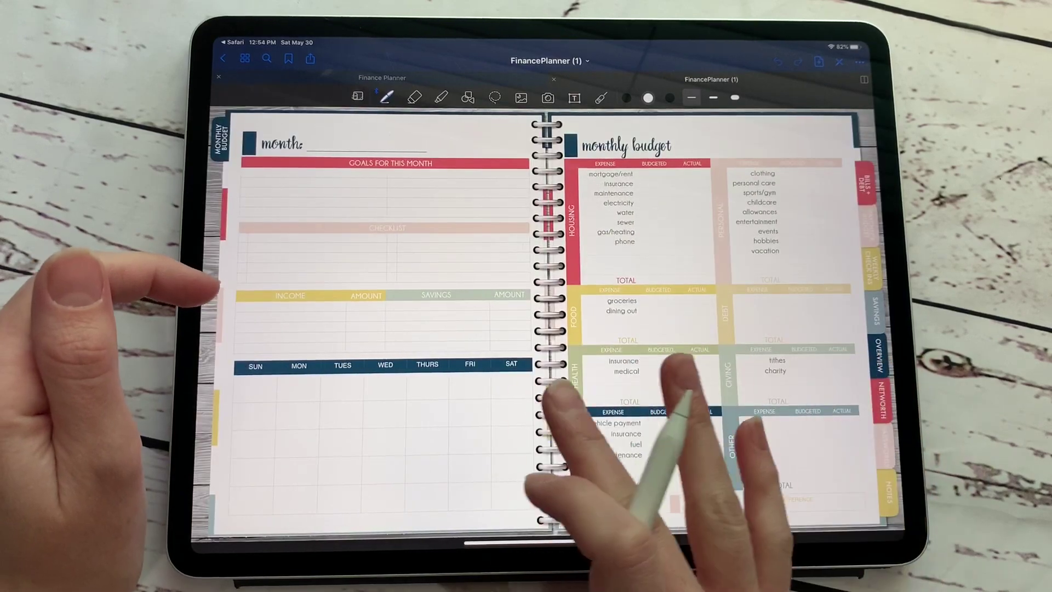
pyautogui.moveTo(559, 394); pyautogui.dragTo(699, 379)
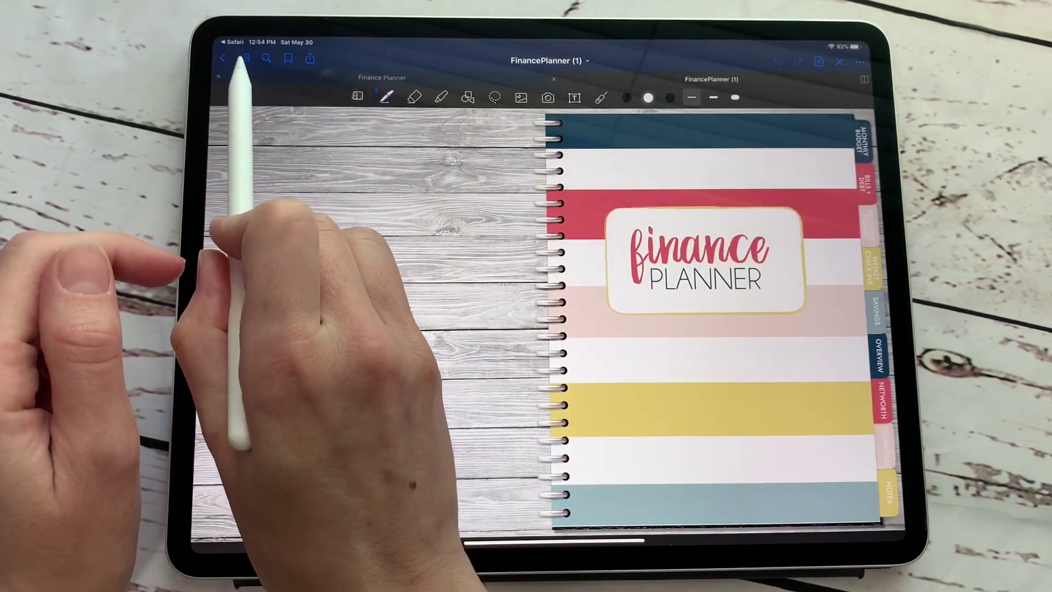
# - Duplicate the monthly budget page and the expense tracker page from the thumbnail overview
pyautogui.click(244, 59)
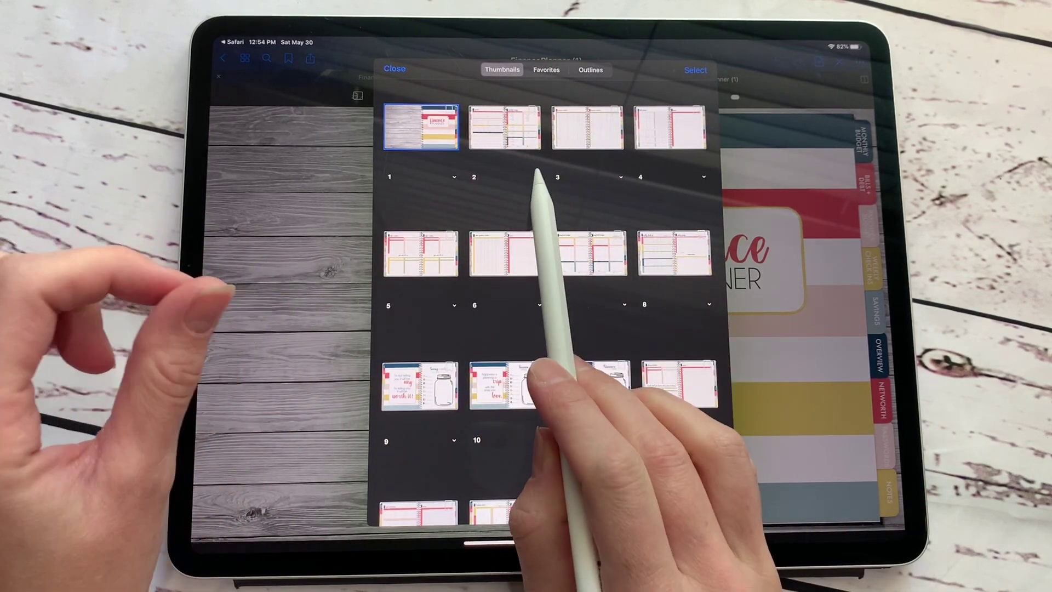
pyautogui.click(537, 176)
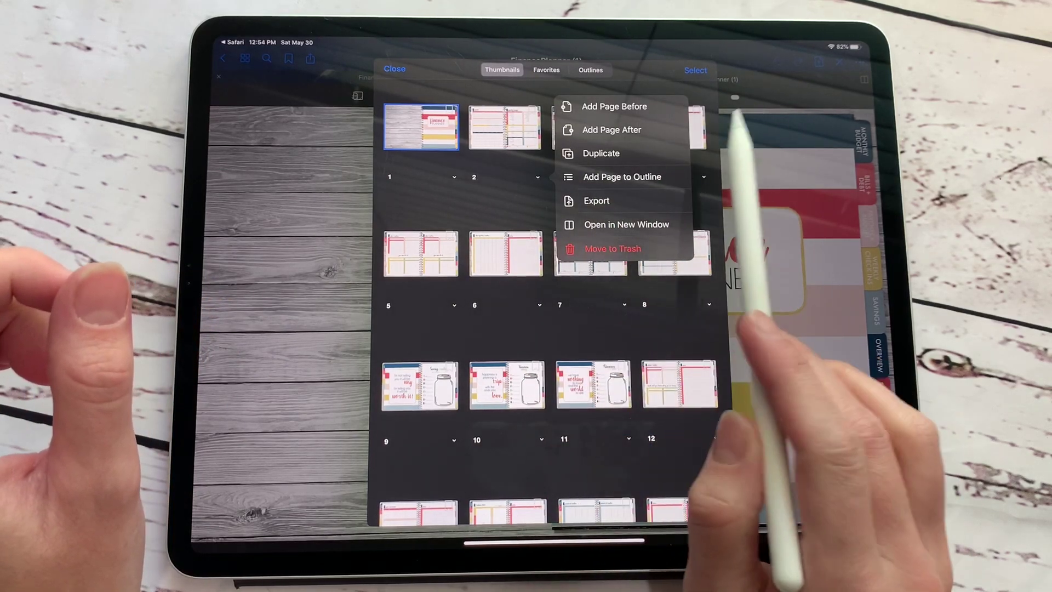
pyautogui.click(608, 153)
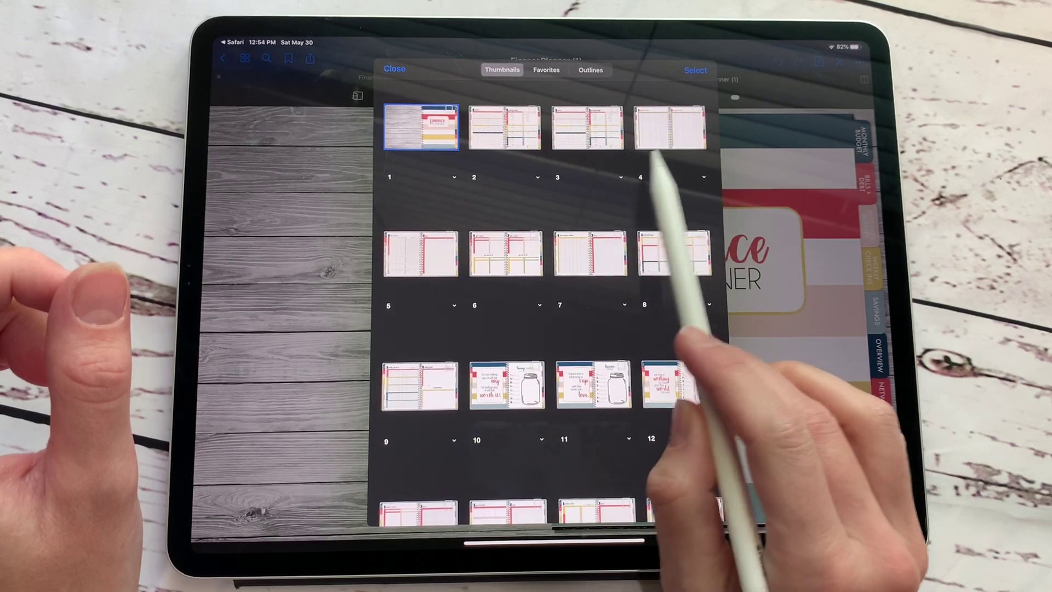
pyautogui.click(704, 176)
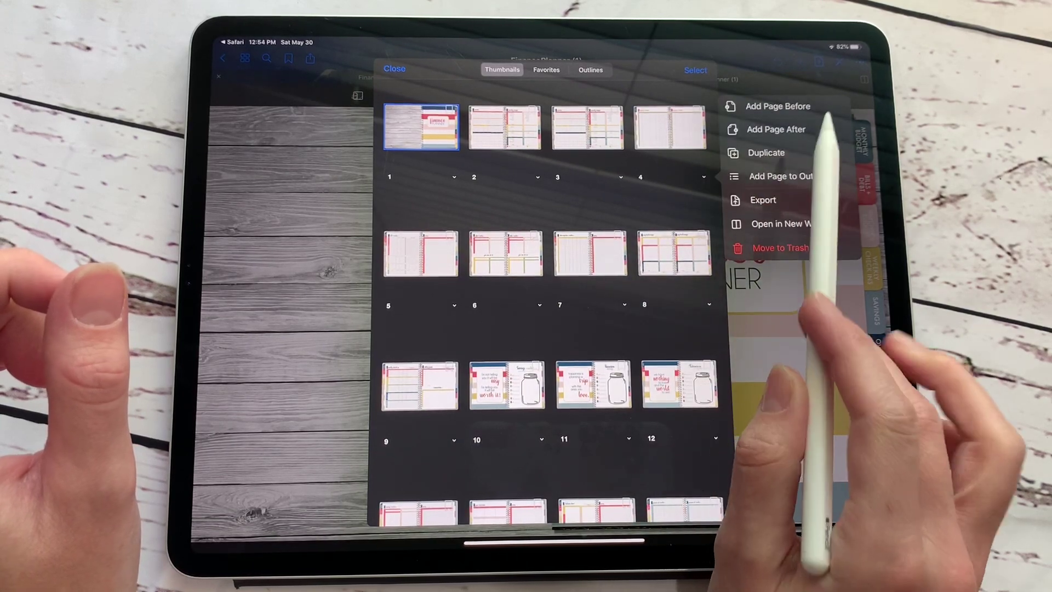
pyautogui.click(831, 153)
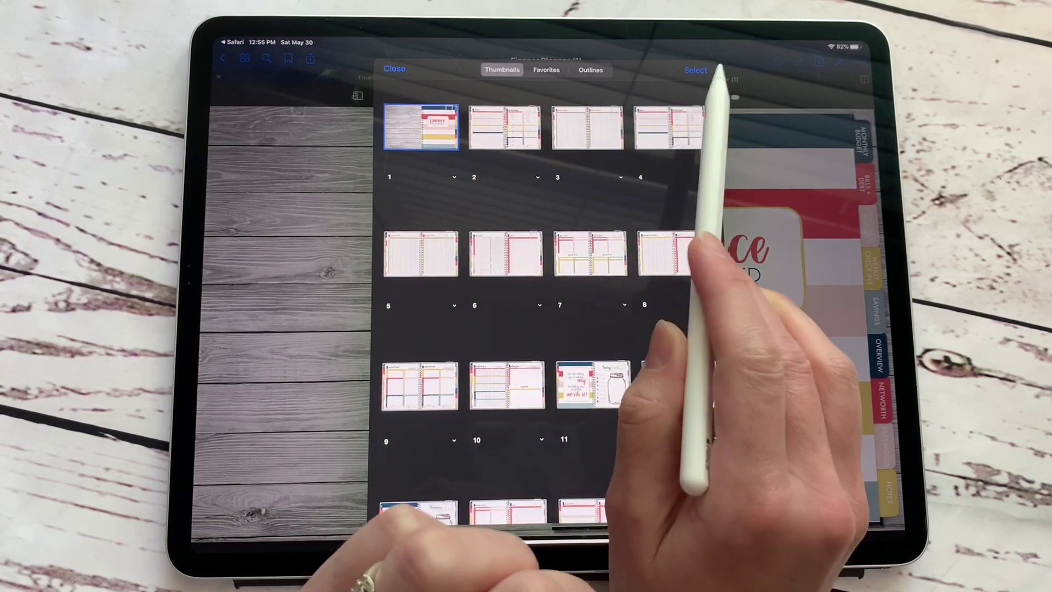
# - Close the page thumbnail overview and hide the writing toolbar
pyautogui.click(395, 69)
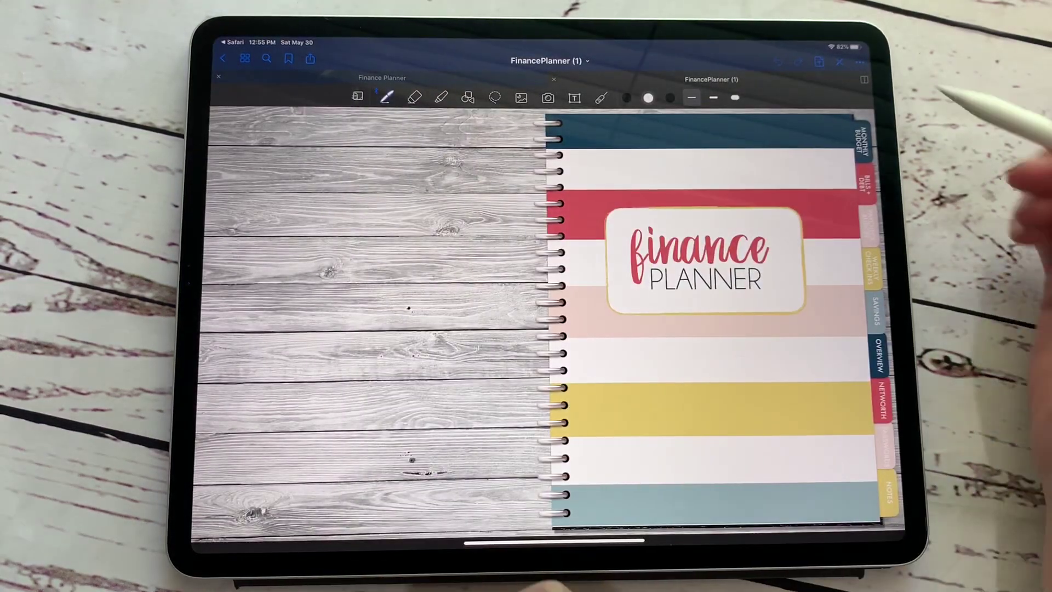
pyautogui.click(839, 60)
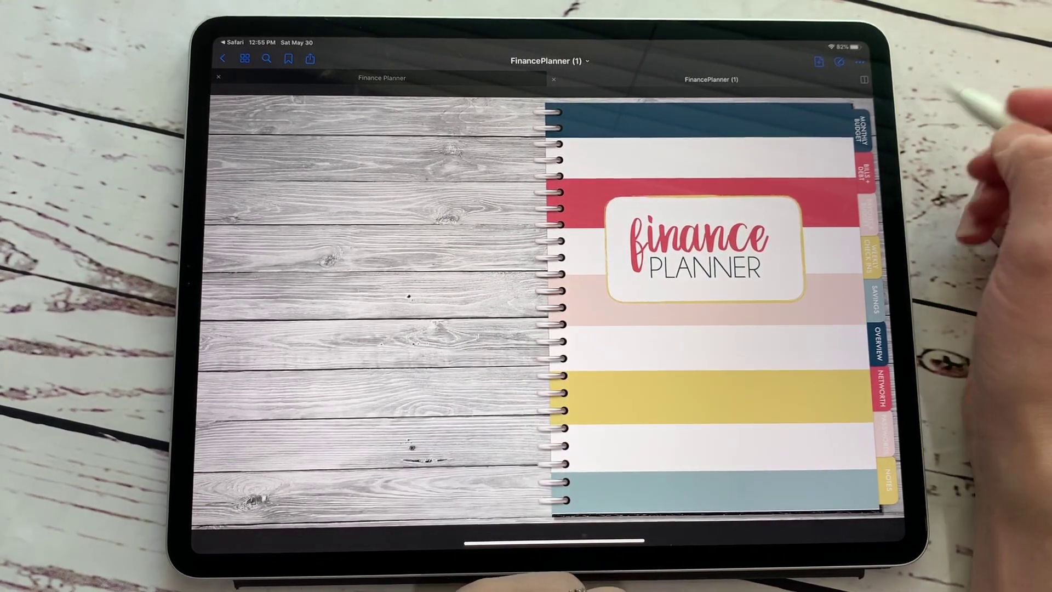
# - Go to the Monthly Budget tab and flip through its duplicated spreads
pyautogui.click(863, 128)
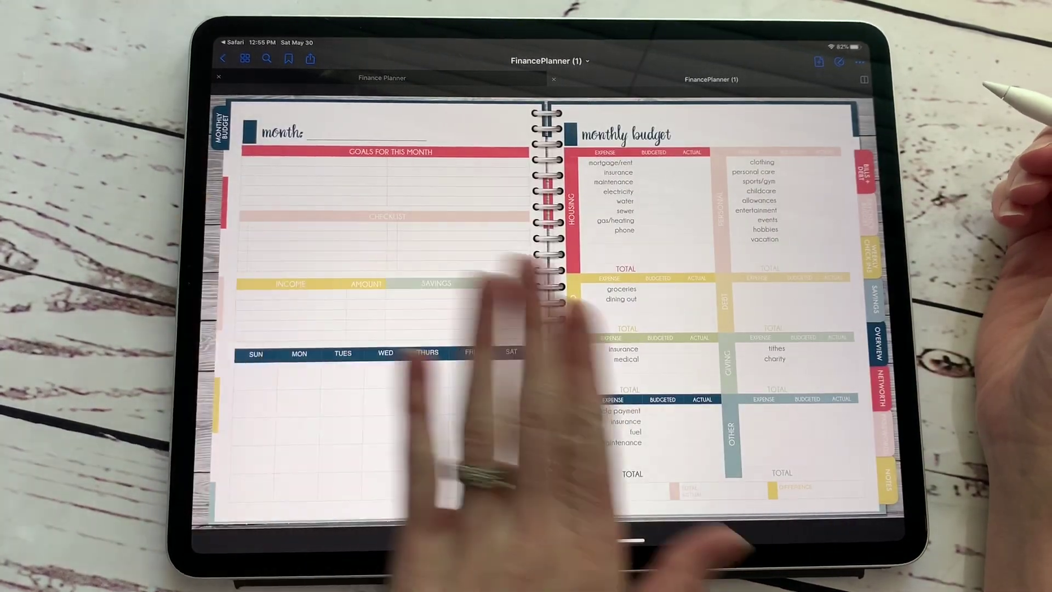
pyautogui.moveTo(460, 354)
pyautogui.mouseDown()
pyautogui.moveTo(642, 362)
pyautogui.moveTo(493, 362)
pyautogui.mouseUp()
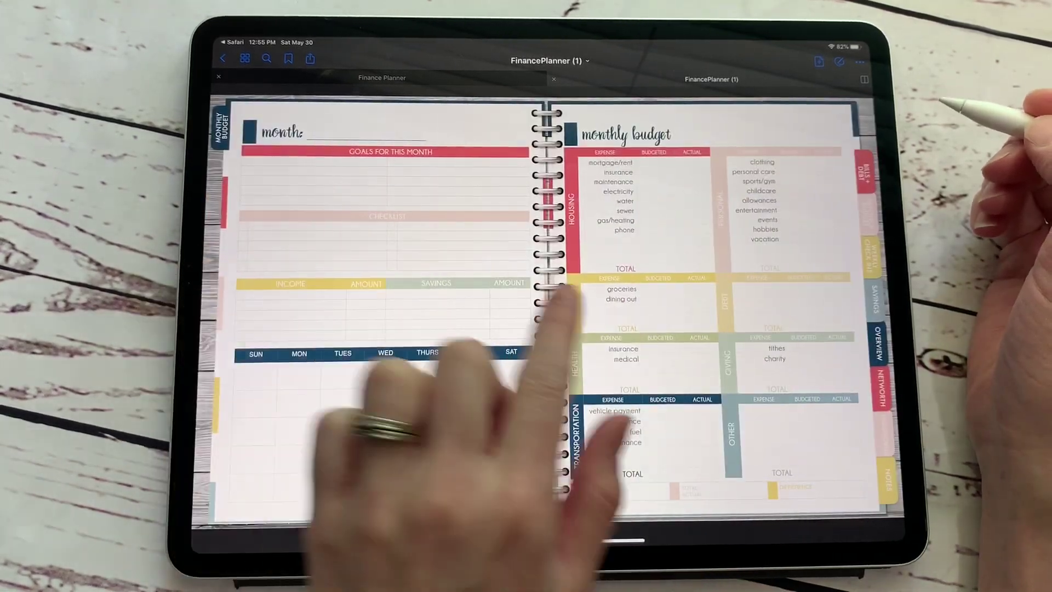
pyautogui.scroll(-10, 576, 329)
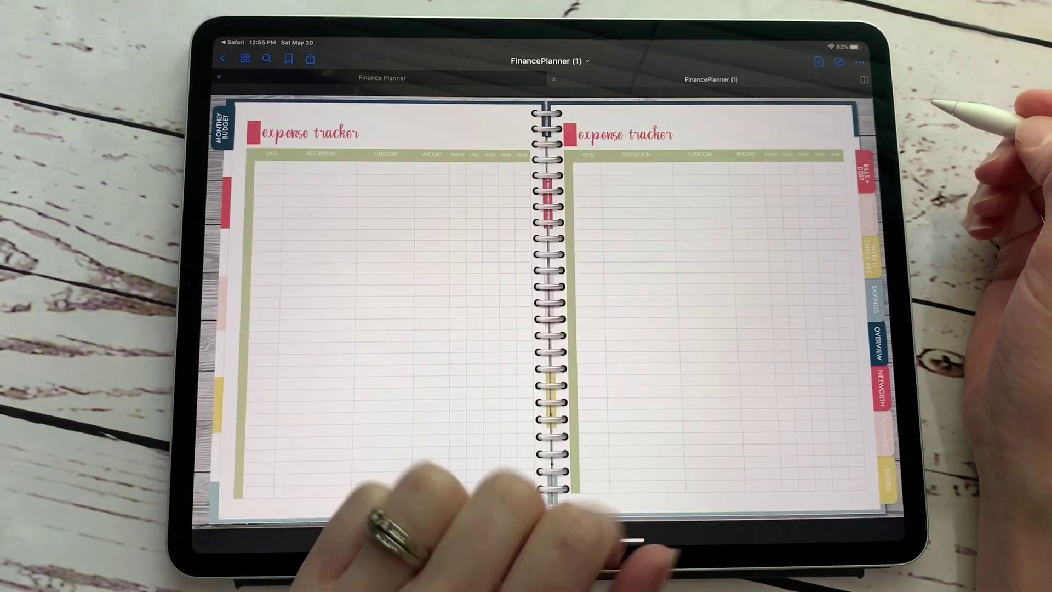
pyautogui.scroll(10, 575, 329)
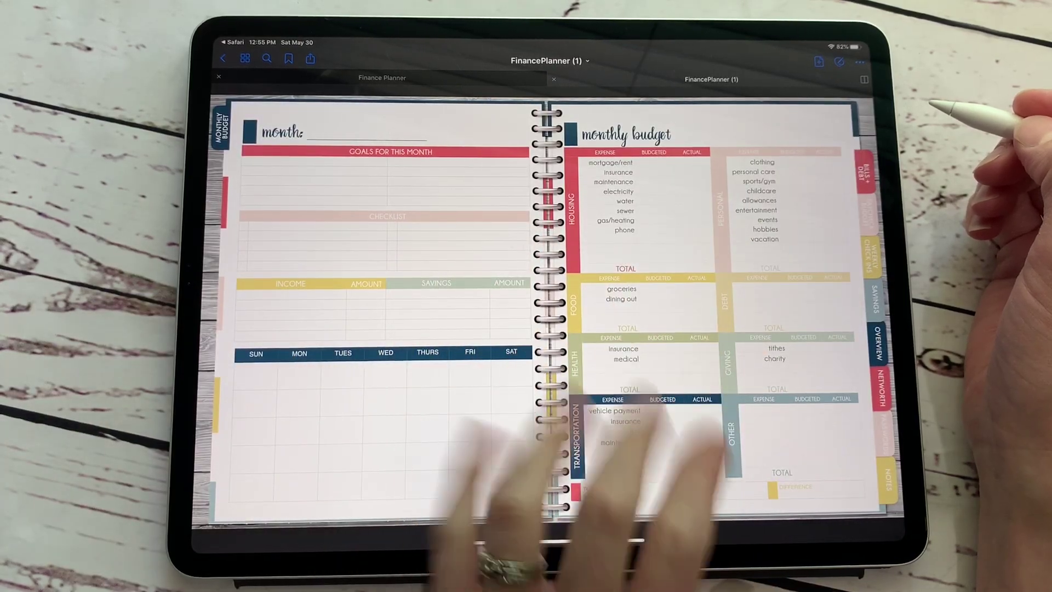
pyautogui.scroll(-10, 576, 329)
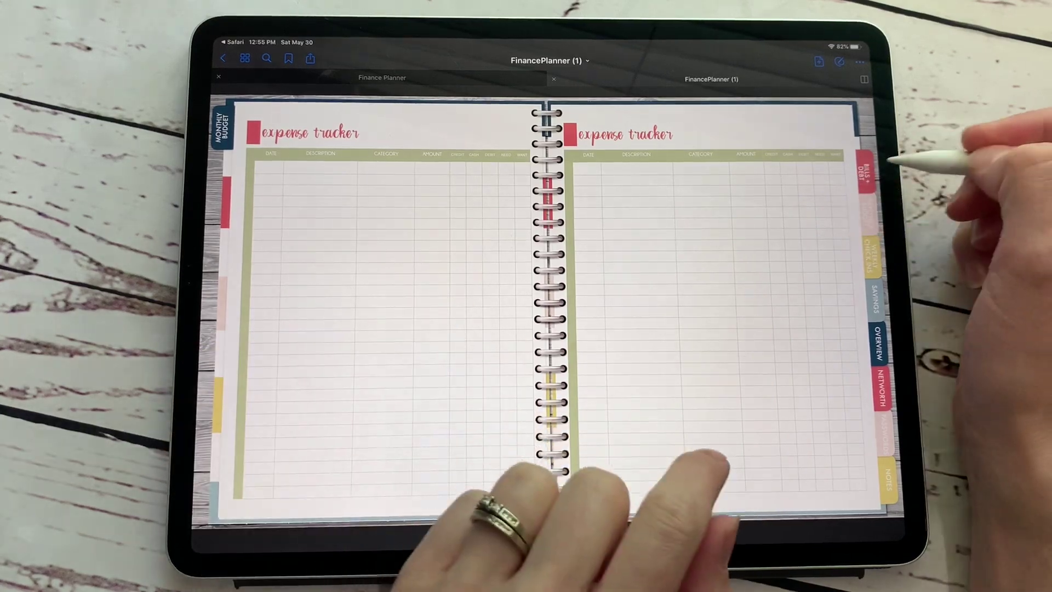
pyautogui.scroll(-10, 543, 313)
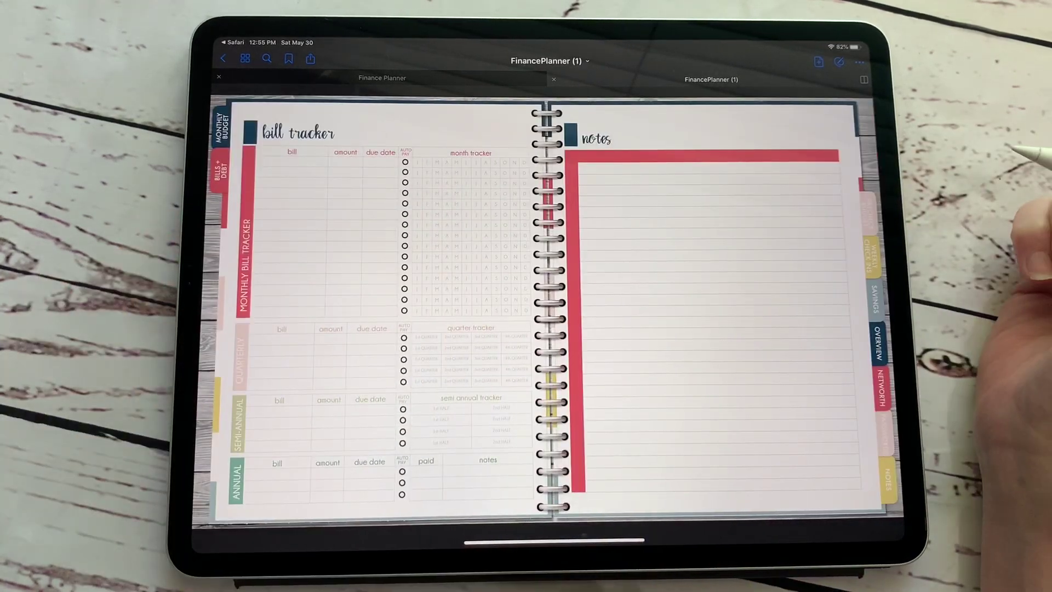
pyautogui.scroll(-10, 543, 345)
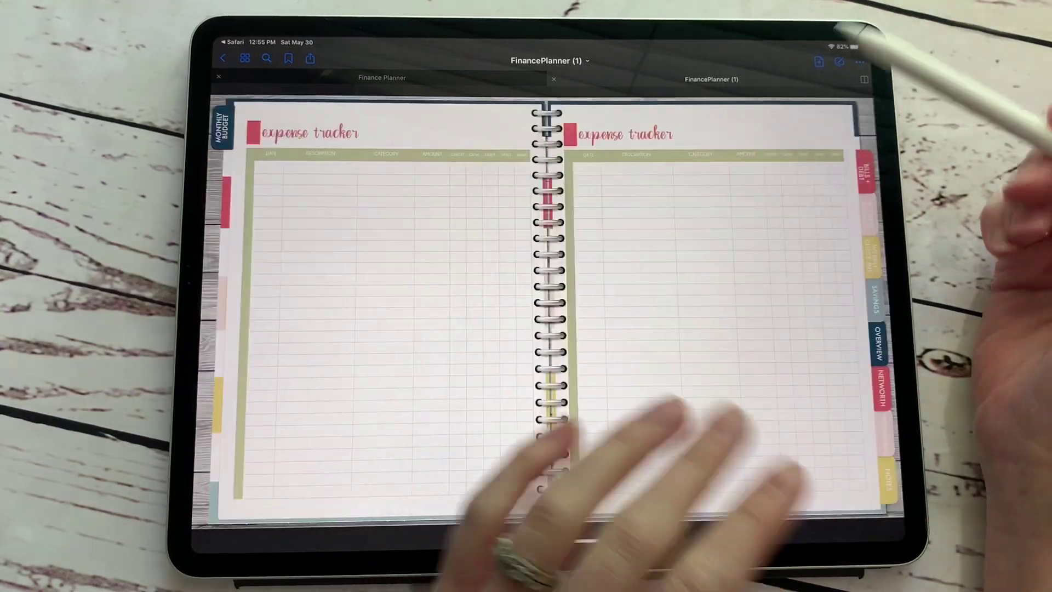
pyautogui.scroll(5, 543, 313)
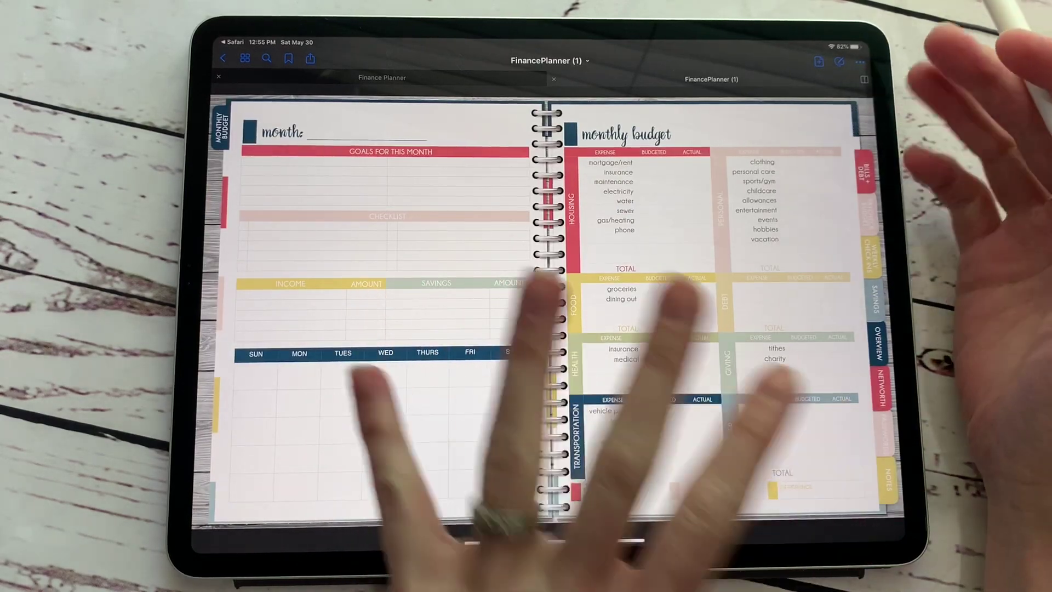
pyautogui.hscroll(5, 534, 312)
pyautogui.hscroll(5, 543, 313)
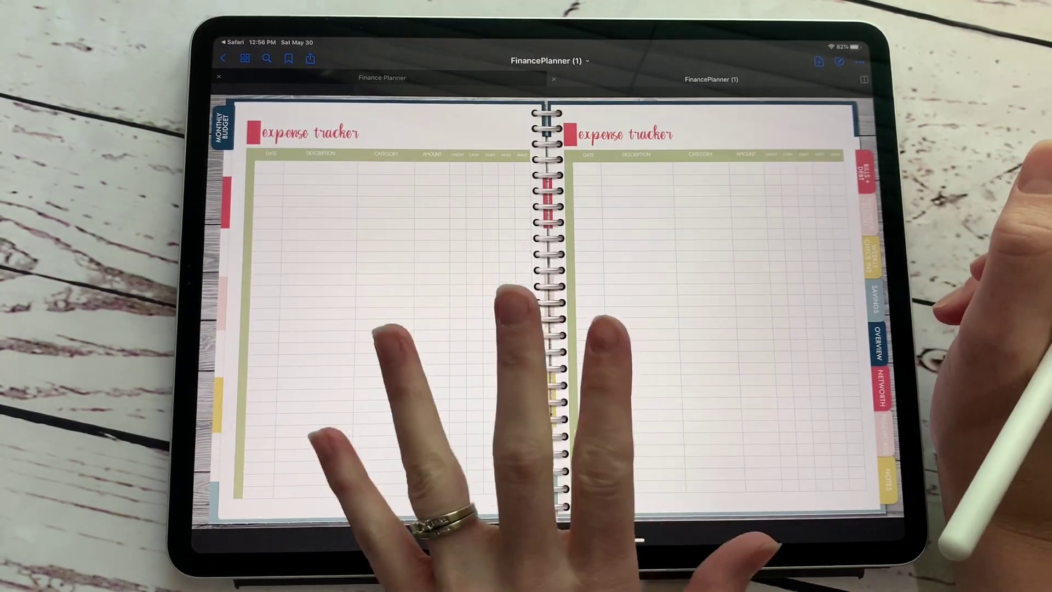
# - Page back from the expense tracker, past the blank monthly budget, to the cover
pyautogui.moveTo(427, 370); pyautogui.dragTo(674, 370)
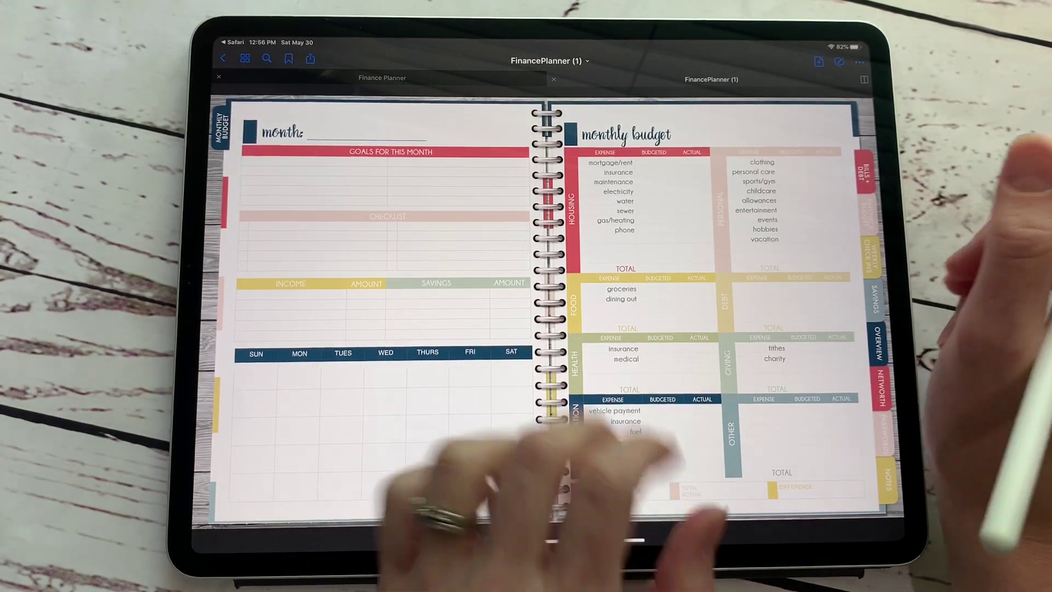
pyautogui.moveTo(428, 444); pyautogui.dragTo(624, 461)
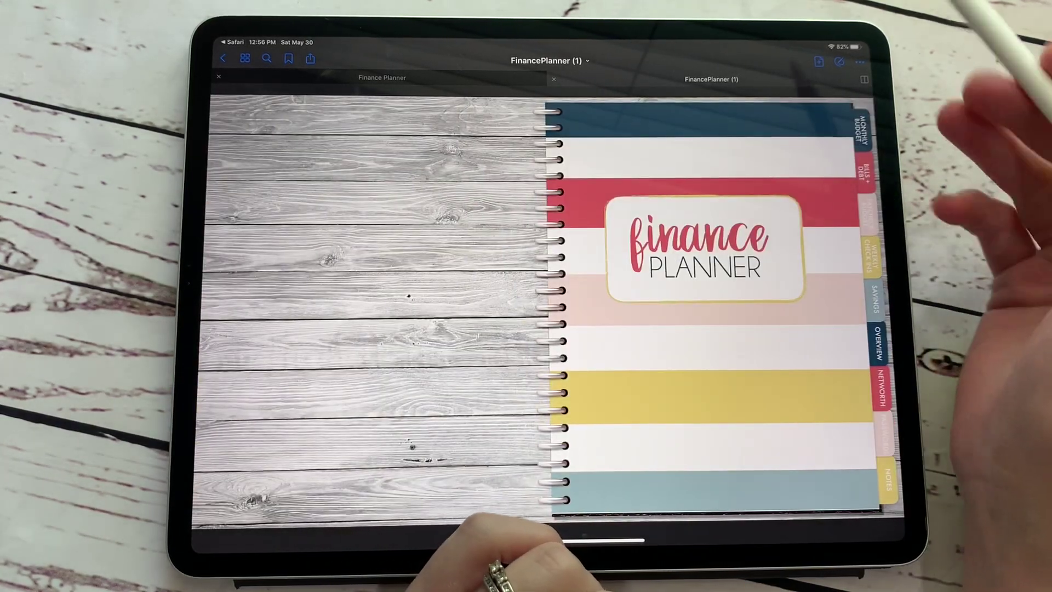